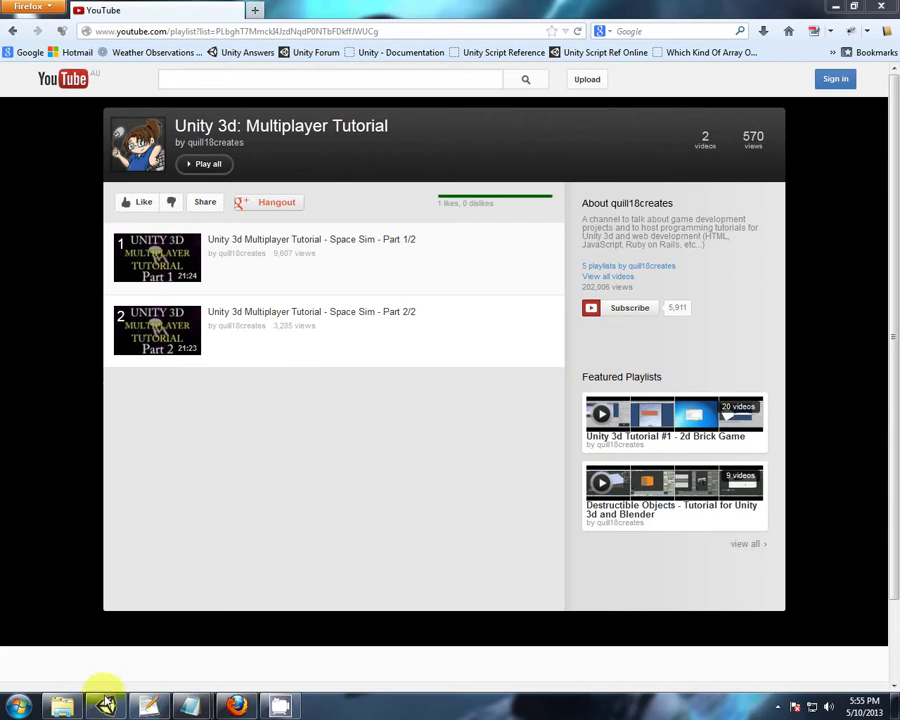
# In Unity's Asset Store, sort the 'photon' results by price and start importing Photon Unity Networking.
pyautogui.moveTo(105, 707)
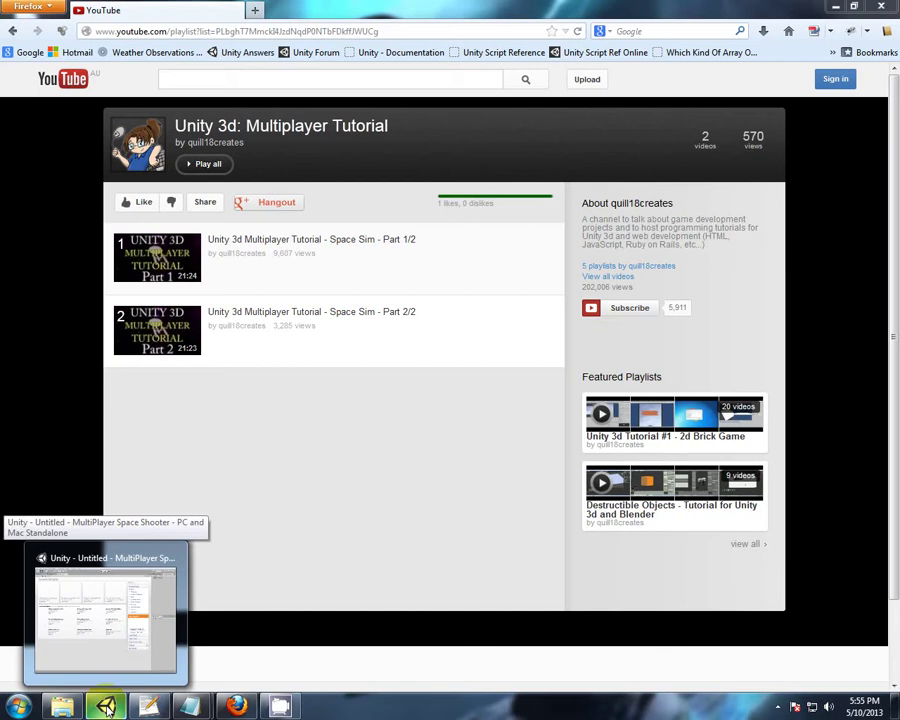
pyautogui.click(105, 707)
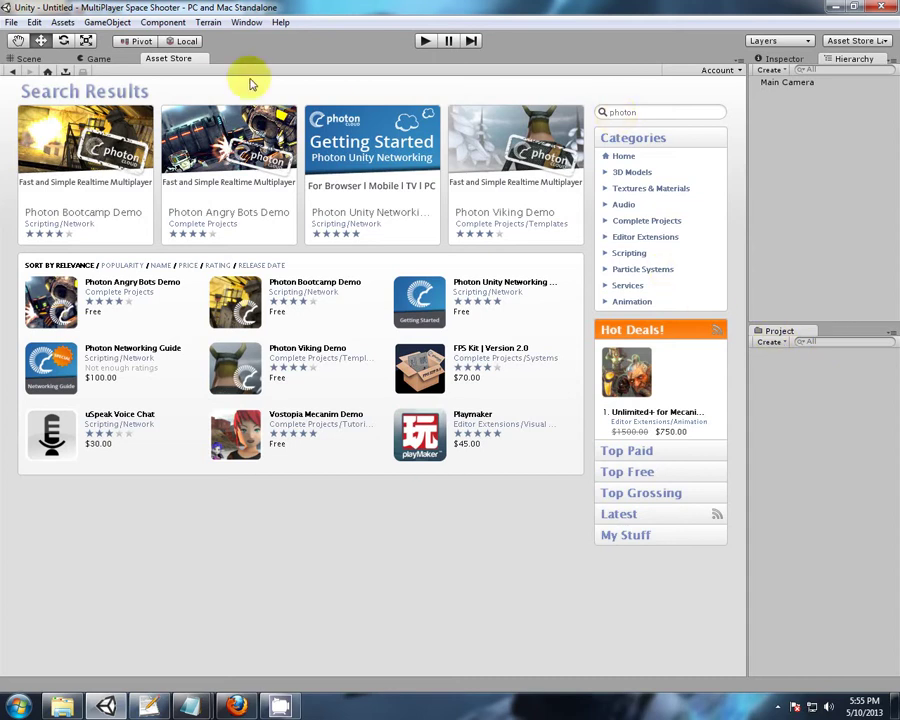
pyautogui.click(188, 266)
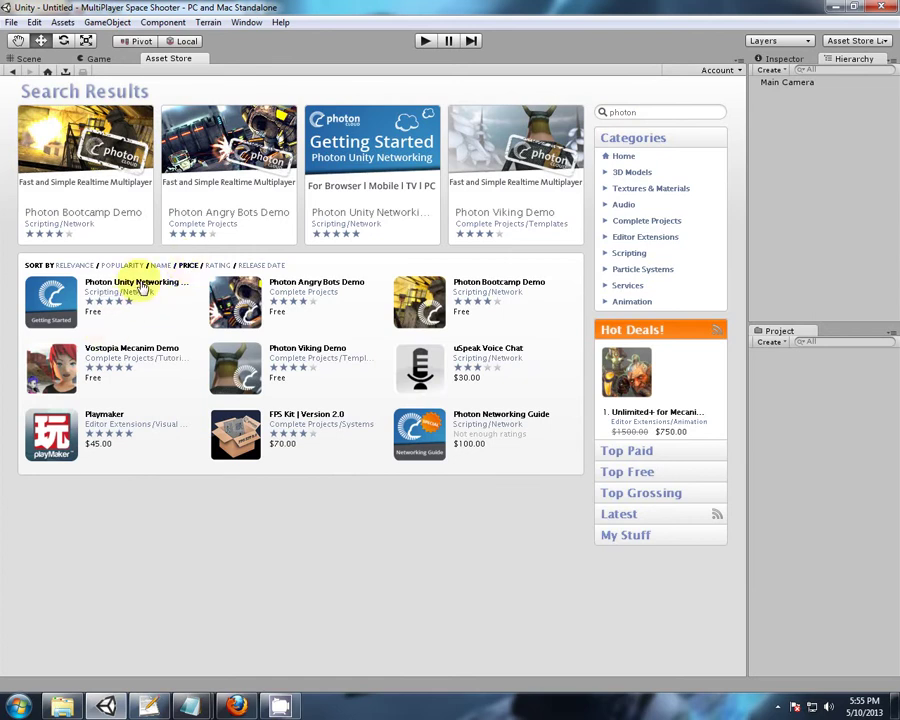
pyautogui.click(148, 284)
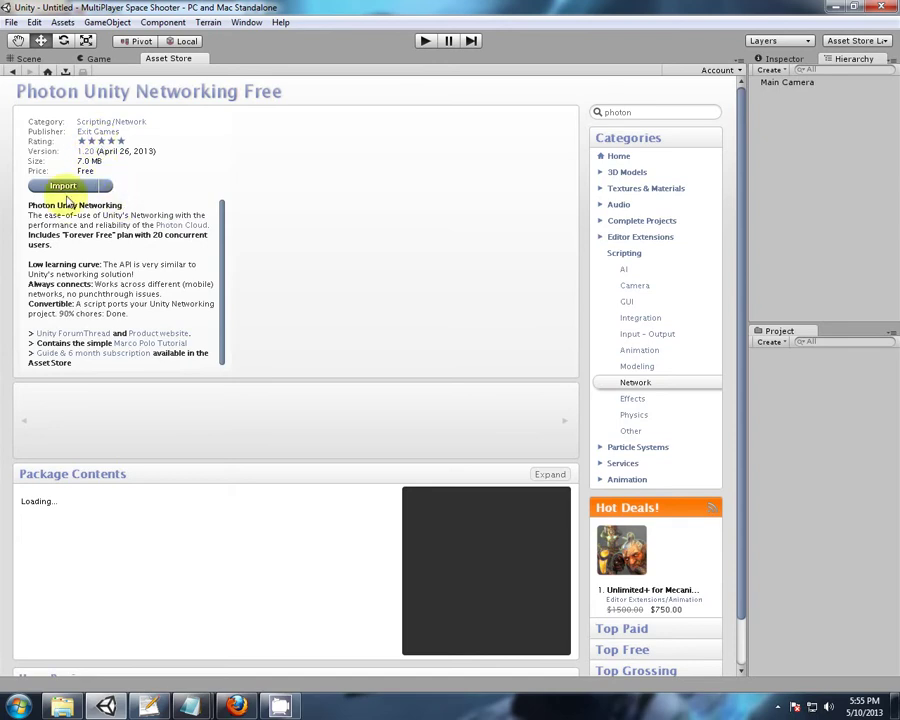
pyautogui.click(64, 187)
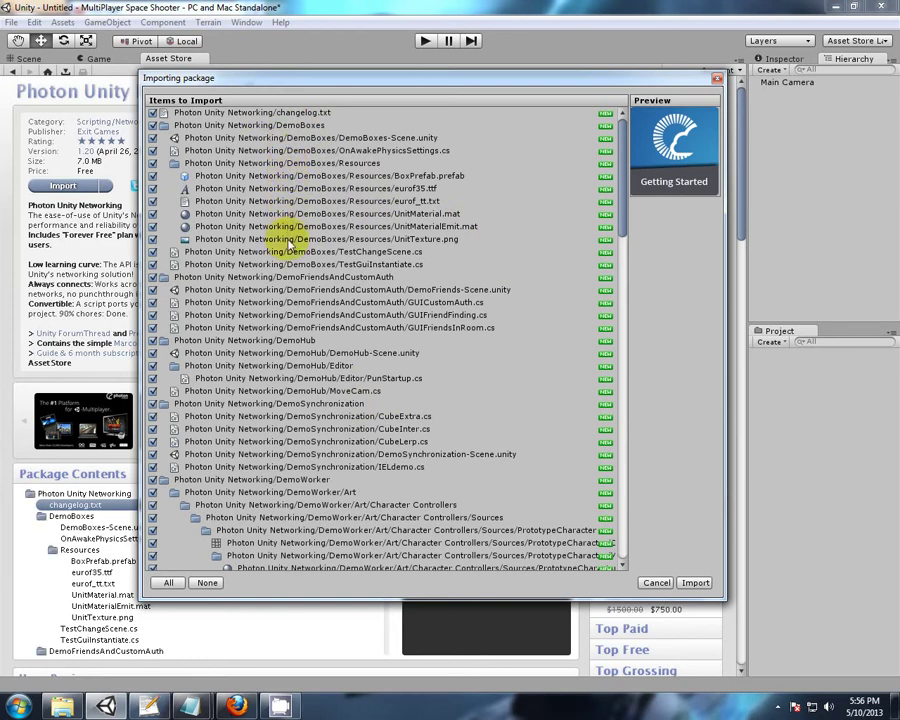
# Uncheck the MarcoPolo-Tutorial folder in the import list.
pyautogui.scroll(-10, 292, 241)
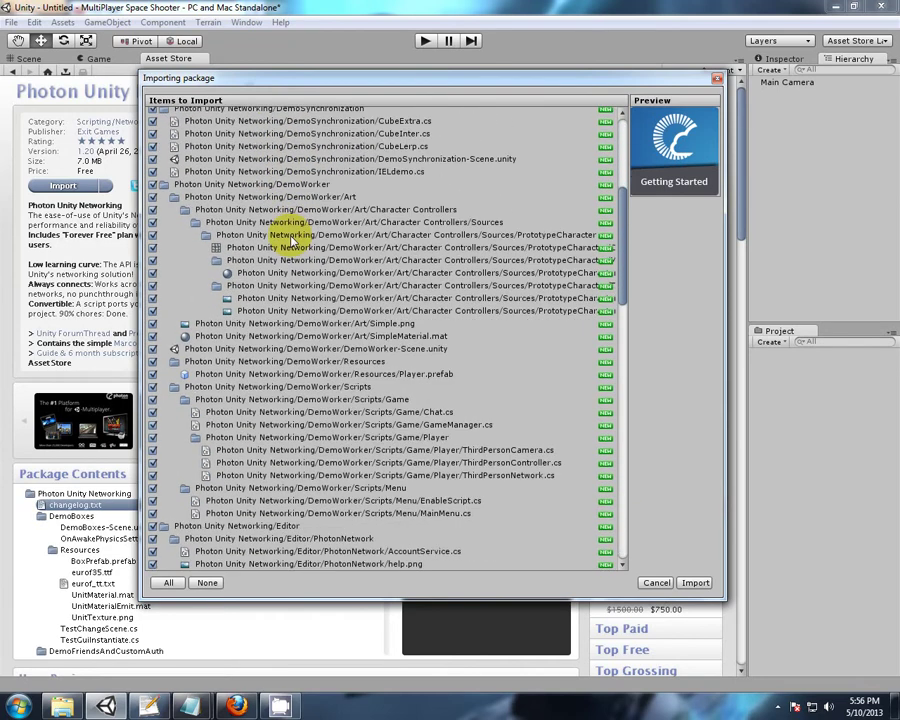
pyautogui.scroll(-3, 292, 241)
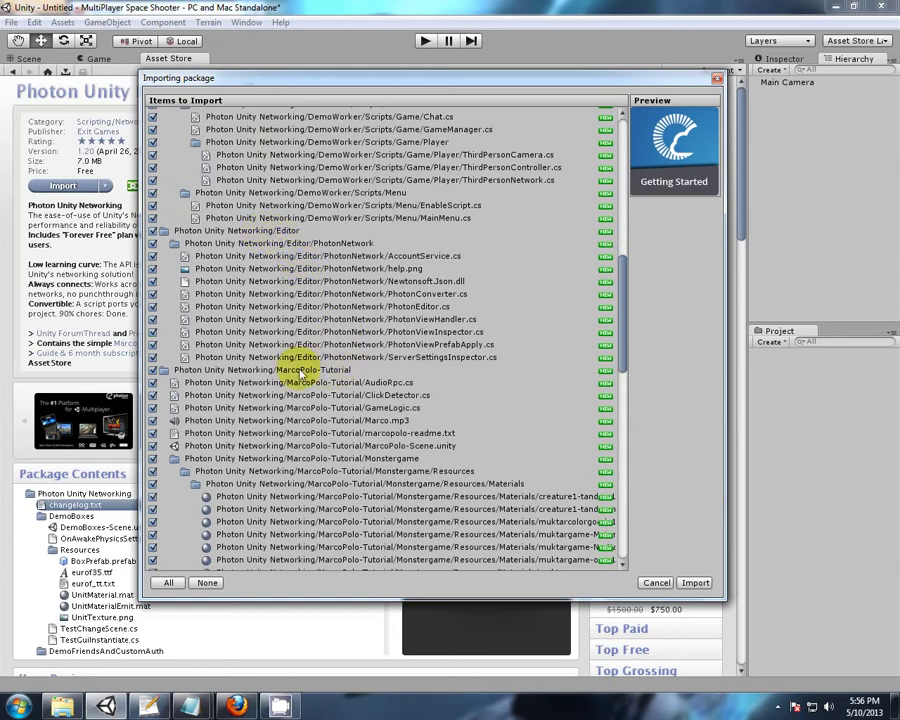
pyautogui.click(153, 370)
# Review the rest of the import list and uncheck the DemoWorker folder.
pyautogui.scroll(-8, 300, 370)
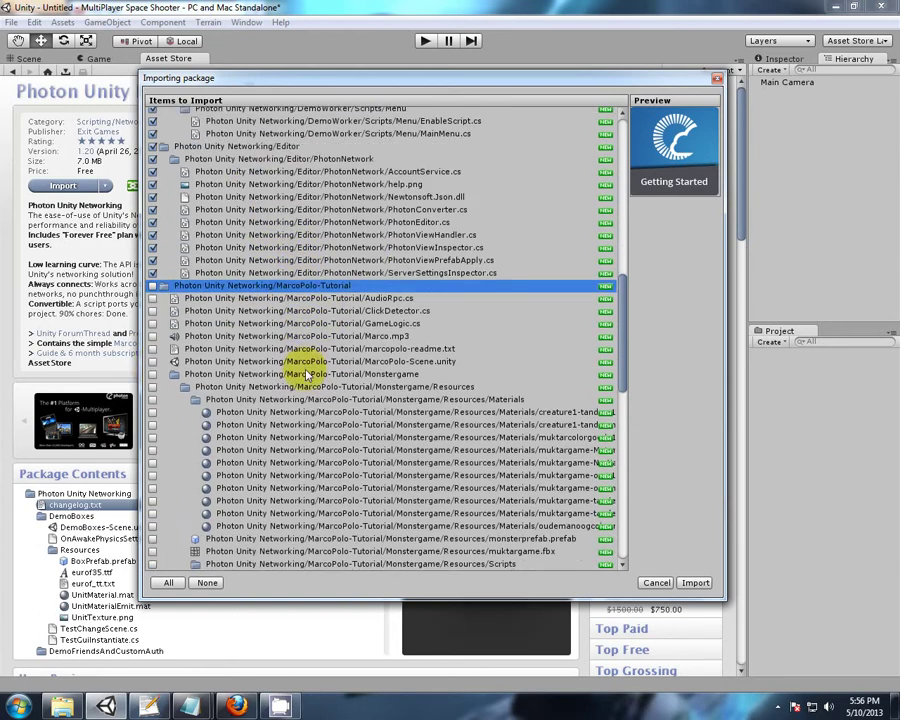
pyautogui.scroll(-3, 305, 368)
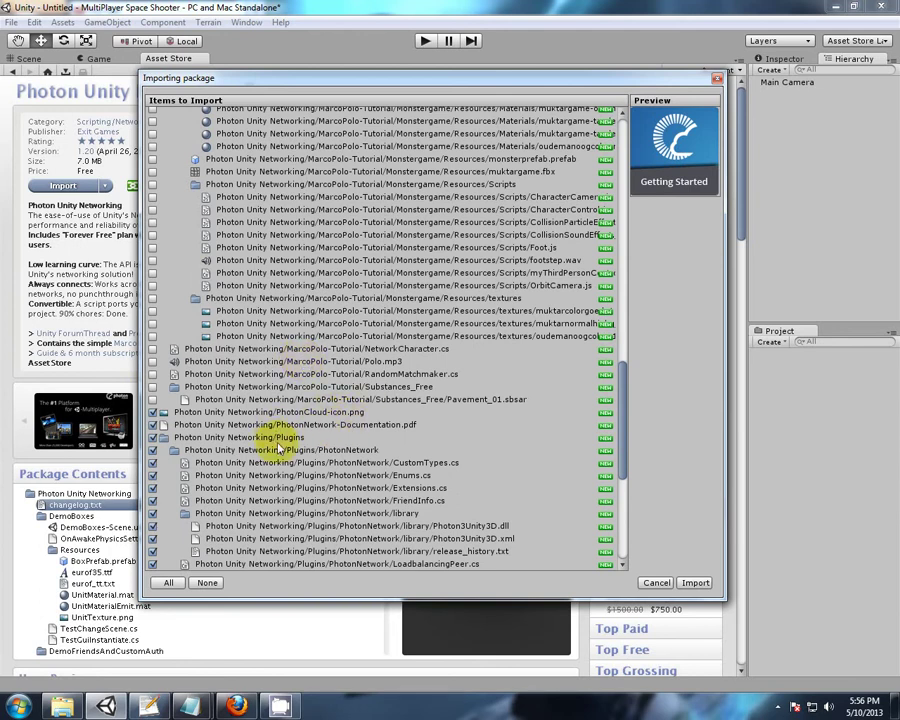
pyautogui.scroll(-2, 238, 428)
pyautogui.scroll(-5, 250, 318)
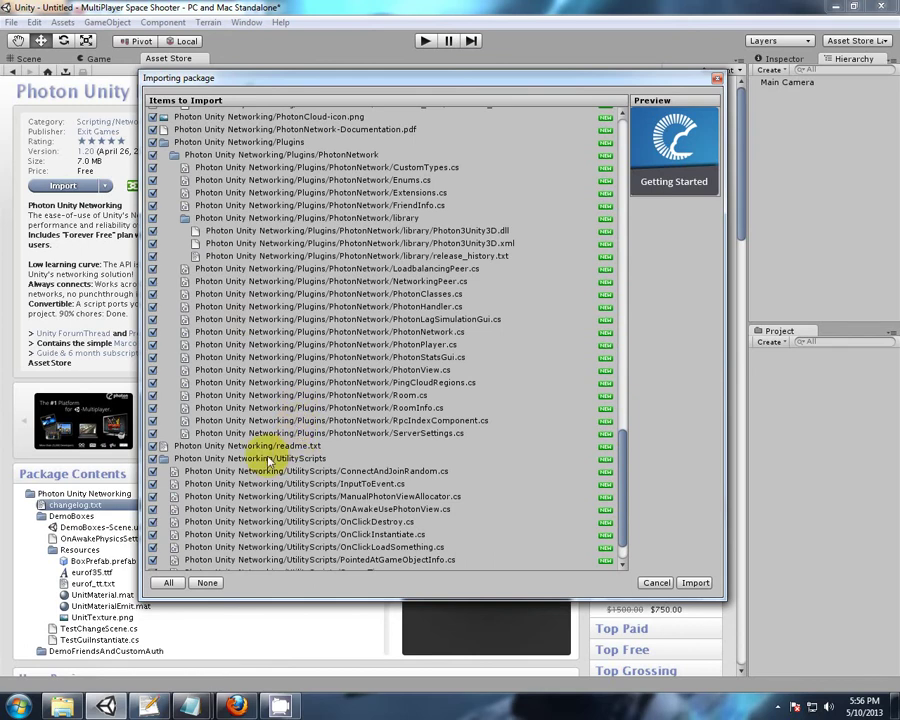
pyautogui.scroll(-2, 268, 458)
pyautogui.scroll(7, 350, 290)
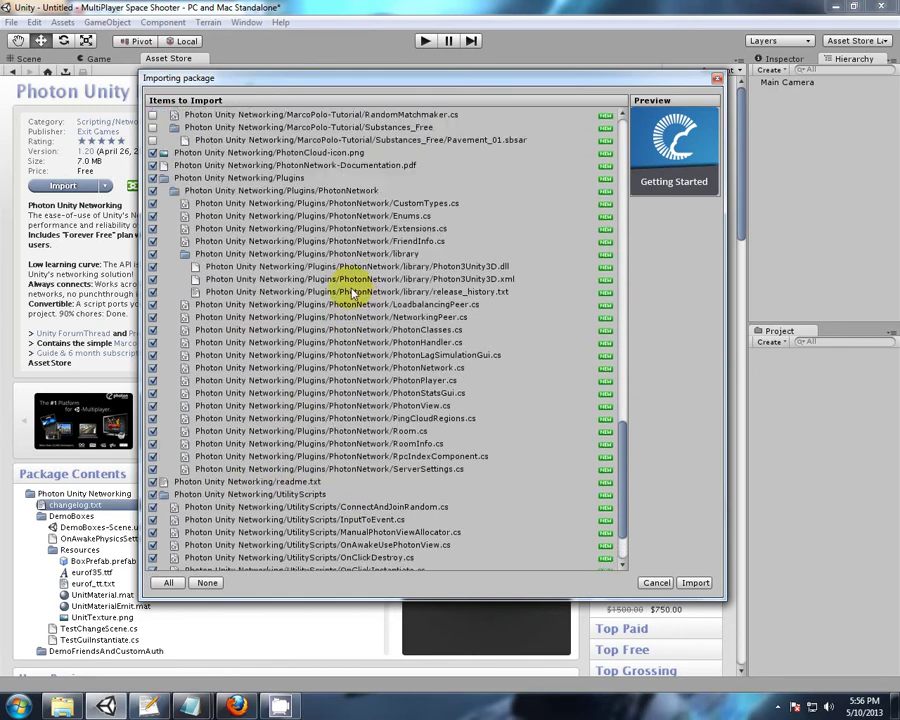
pyautogui.scroll(16, 350, 305)
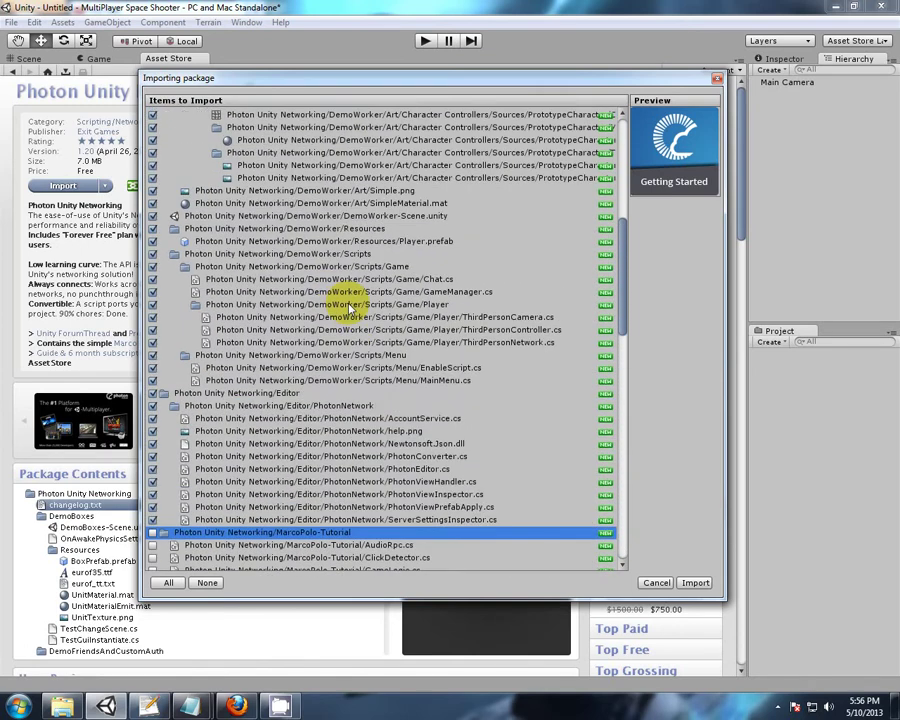
pyautogui.scroll(3, 350, 308)
pyautogui.scroll(-4, 350, 300)
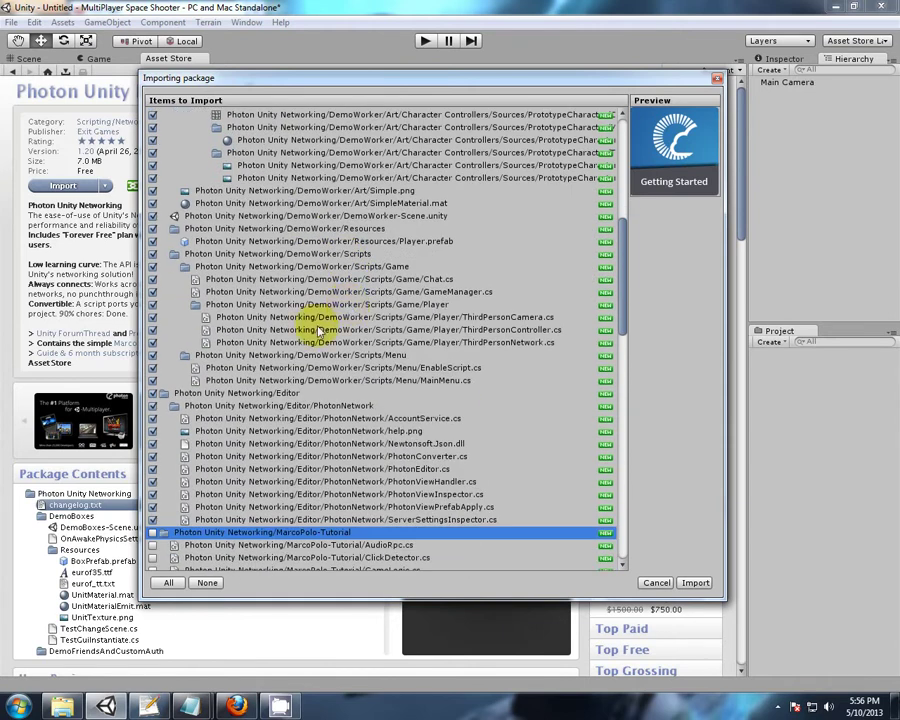
pyautogui.scroll(4, 260, 372)
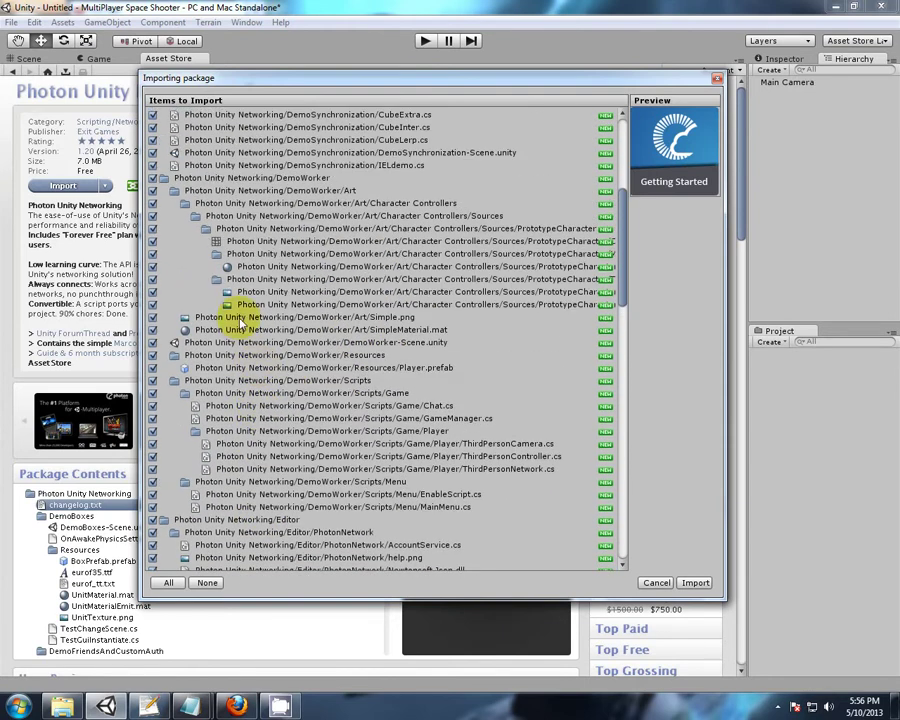
pyautogui.click(152, 179)
# Uncheck the DemoSynchronization, DemoHub, DemoFriendsAndCustomAuth and DemoBoxes demo folders.
pyautogui.scroll(-5, 236, 282)
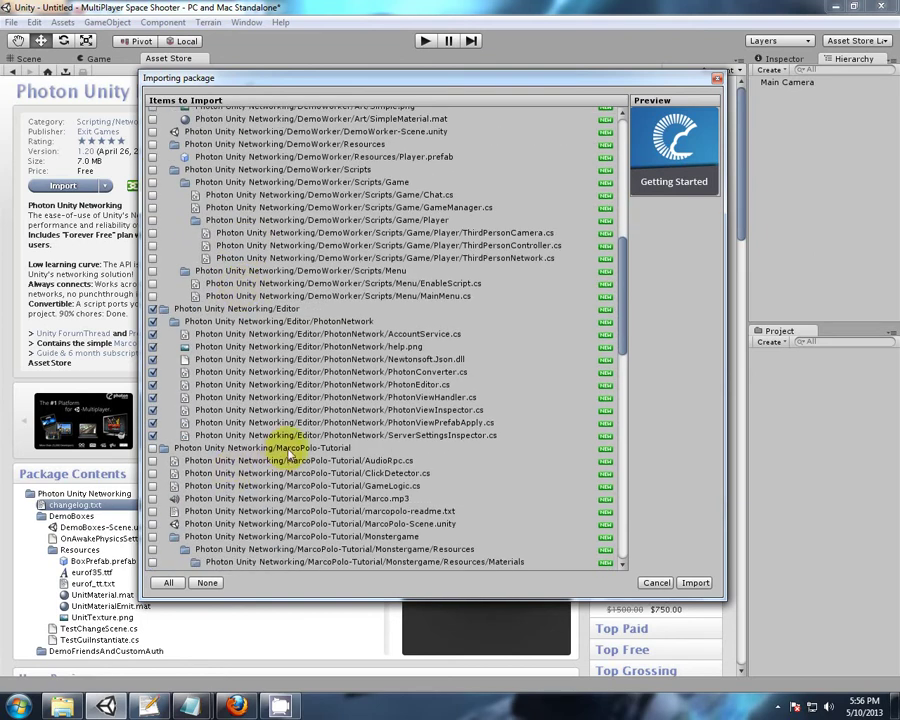
pyautogui.scroll(5, 316, 300)
pyautogui.scroll(2, 300, 200)
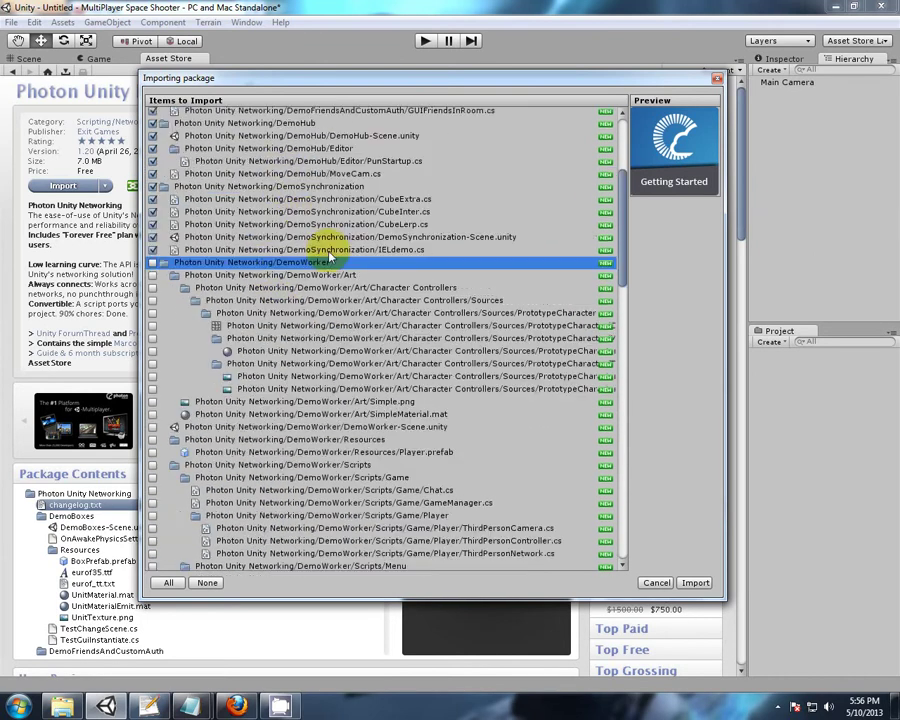
pyautogui.scroll(4, 315, 350)
pyautogui.scroll(2, 275, 355)
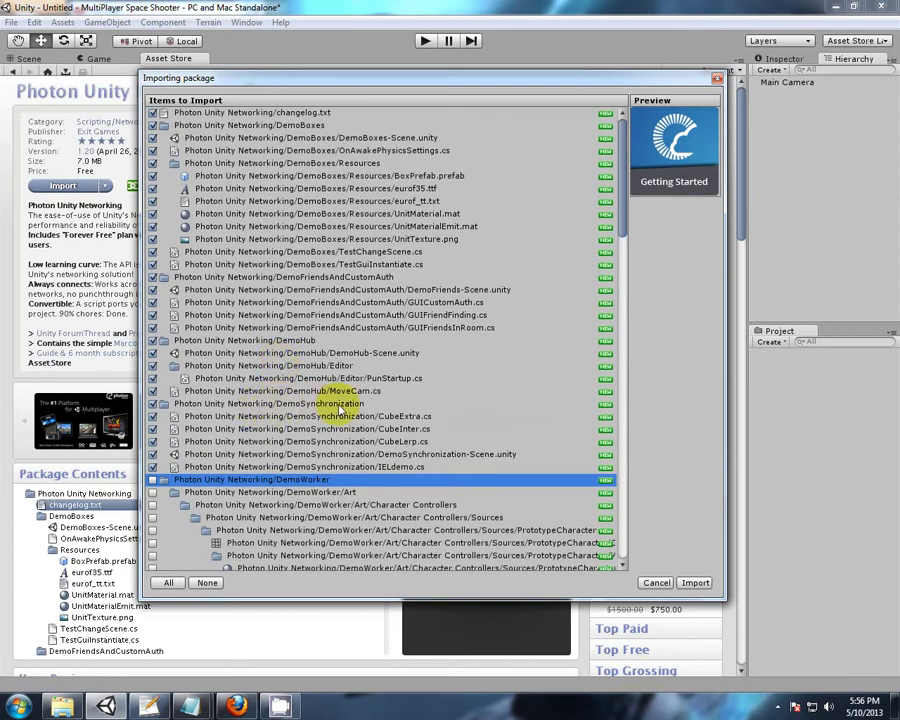
pyautogui.click(155, 403)
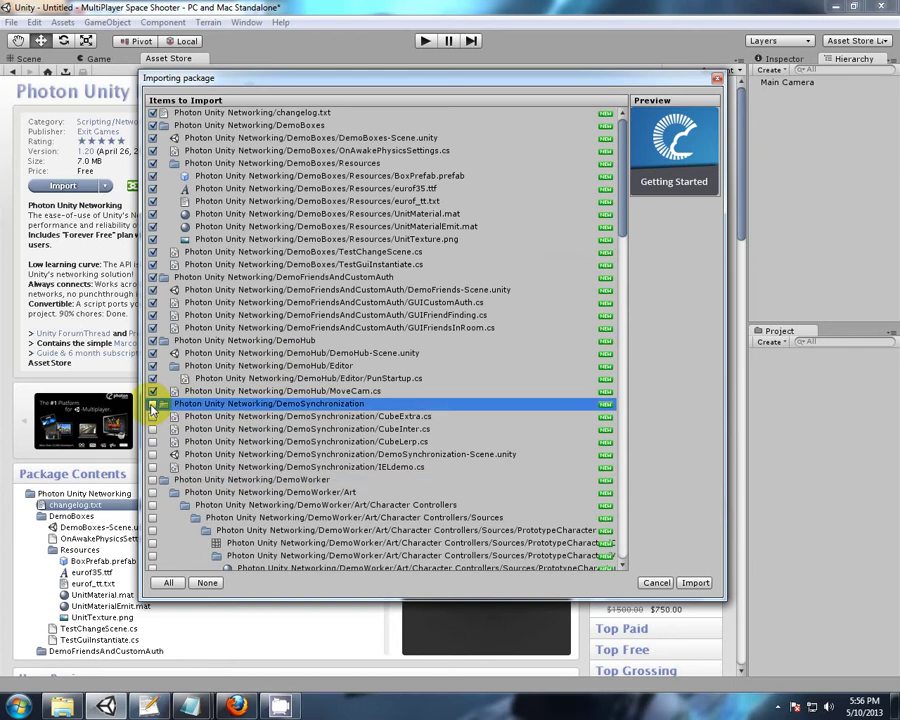
pyautogui.click(155, 340)
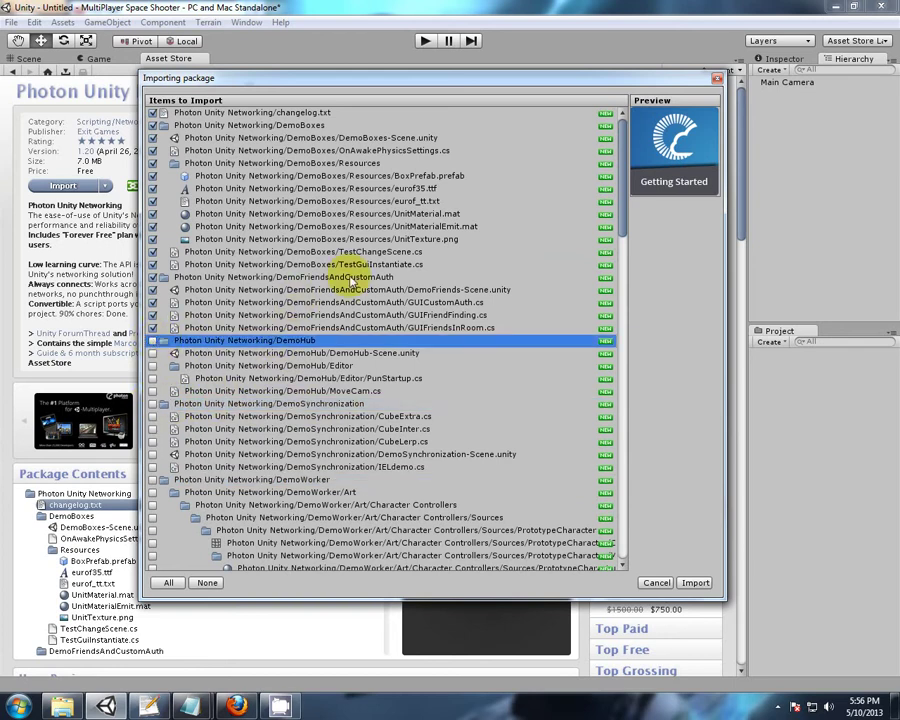
pyautogui.click(152, 278)
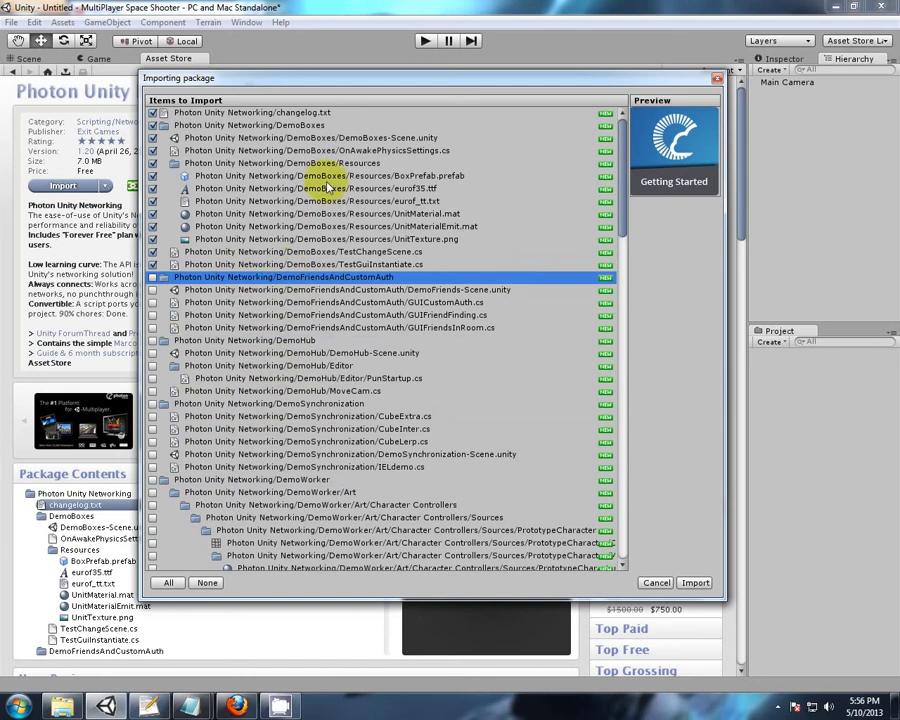
pyautogui.click(152, 164)
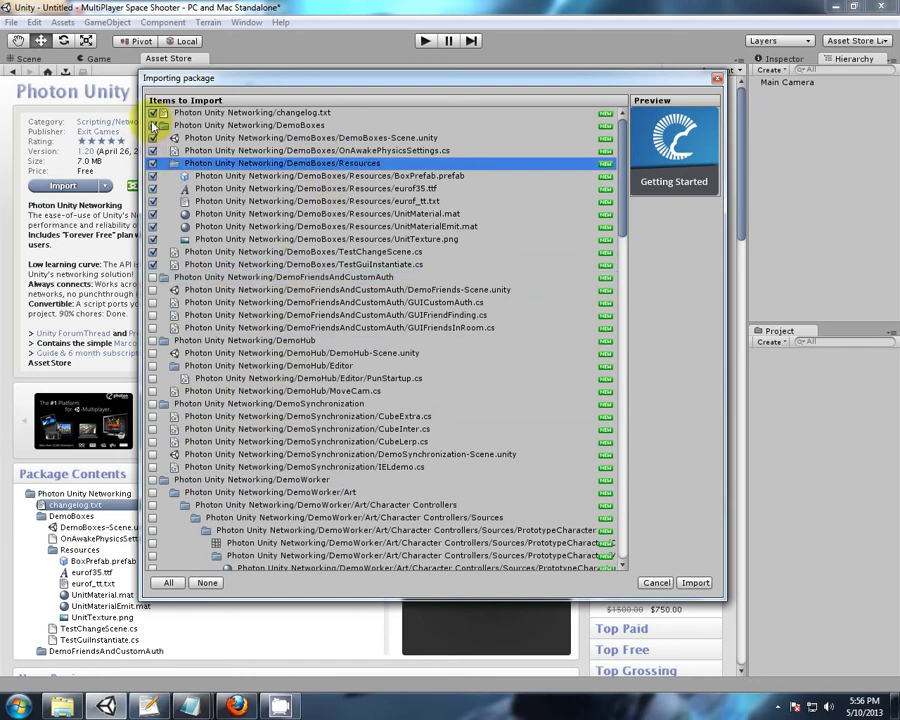
pyautogui.click(153, 125)
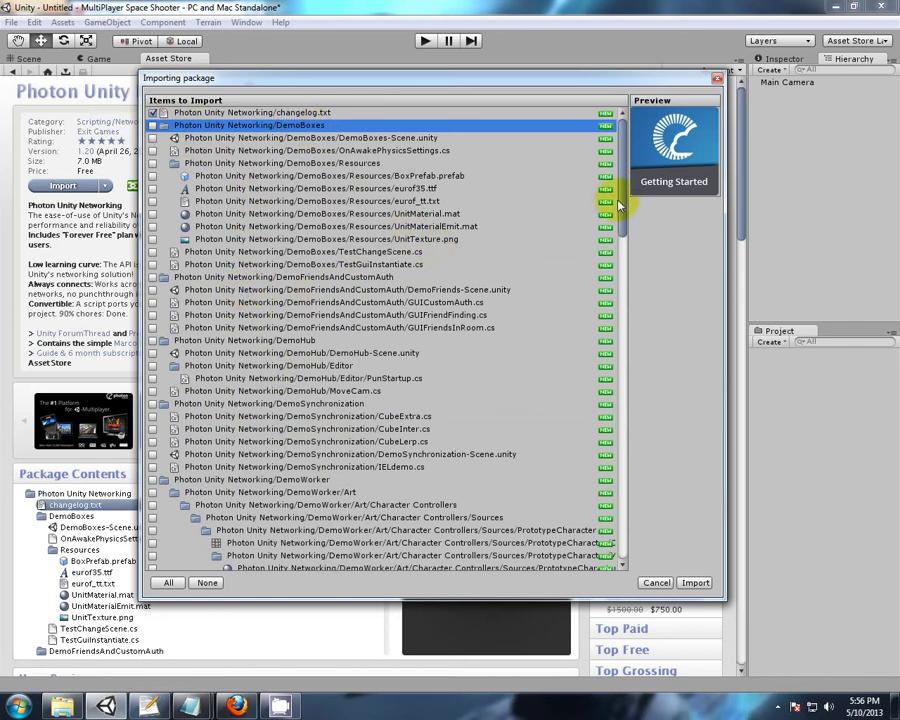
# Import the remaining selected Photon Unity Networking files.
pyautogui.moveTo(621, 204); pyautogui.dragTo(573, 161)
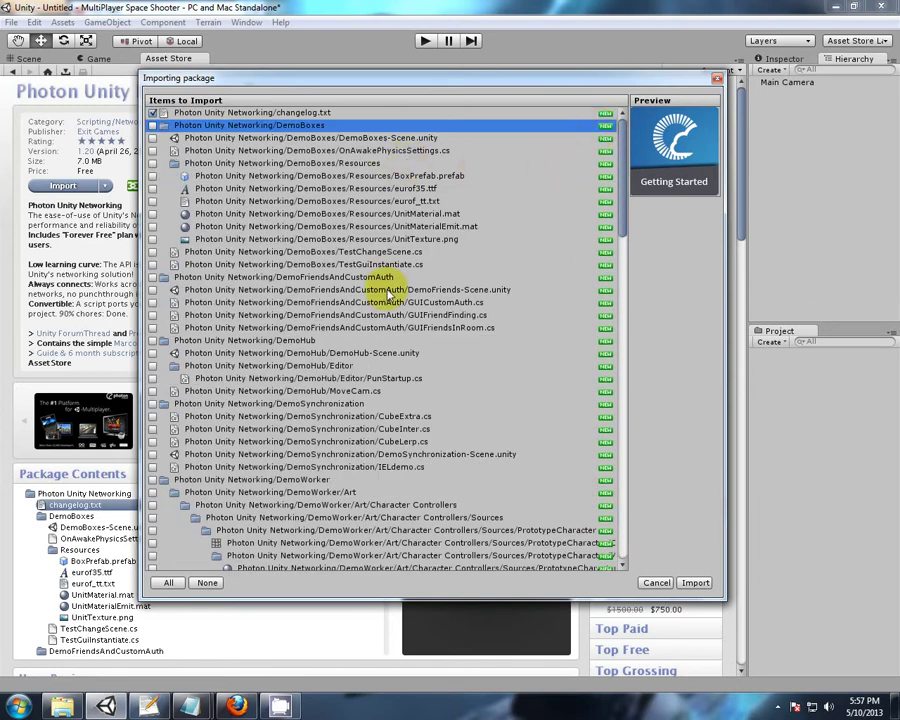
pyautogui.scroll(-15, 333, 458)
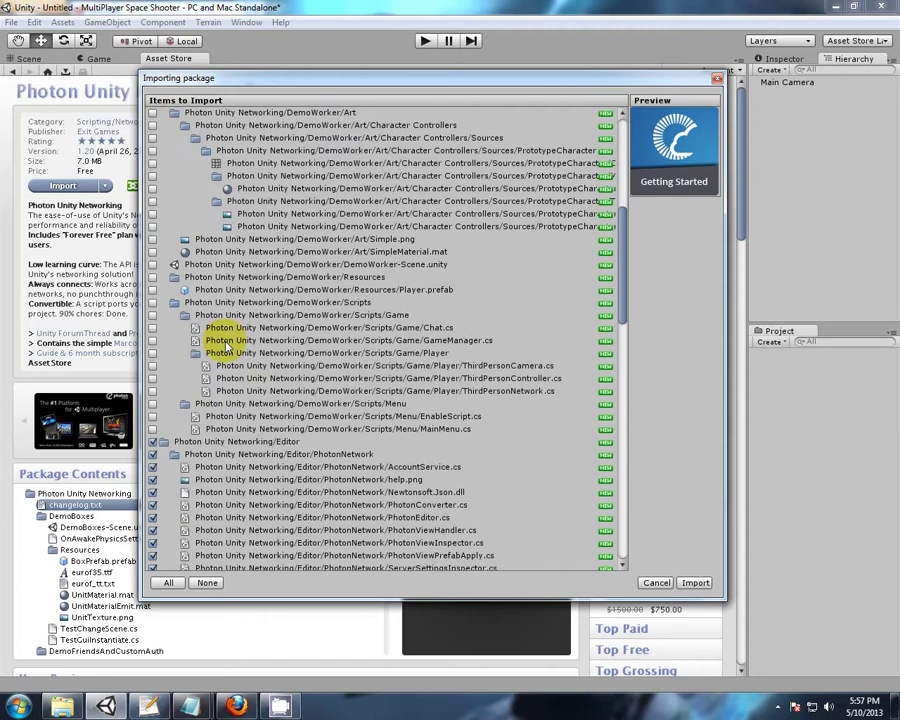
pyautogui.scroll(-3, 230, 345)
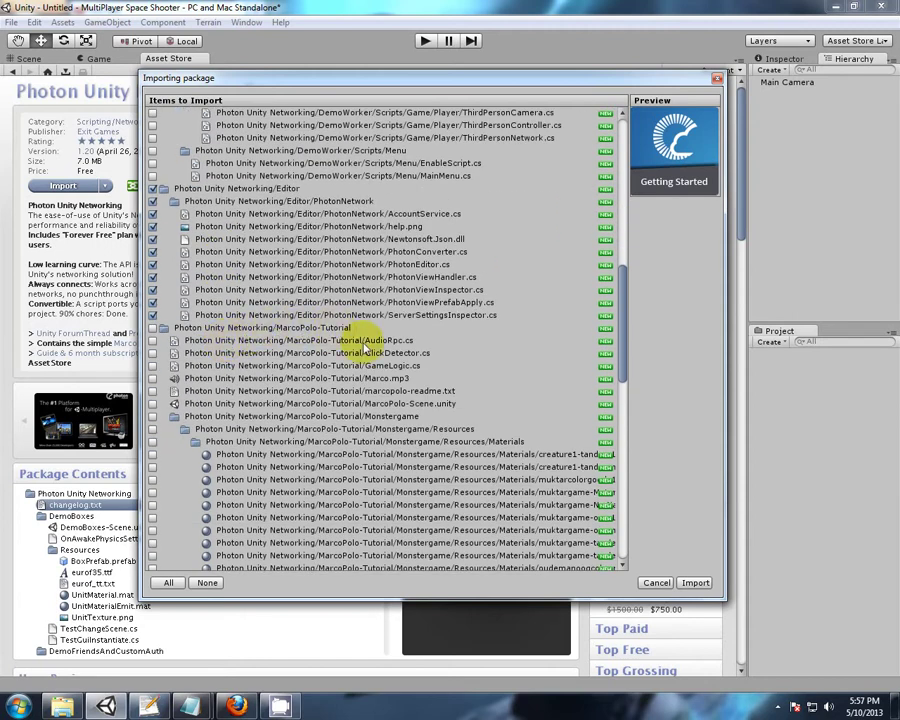
pyautogui.scroll(-2, 370, 380)
pyautogui.scroll(-9, 372, 385)
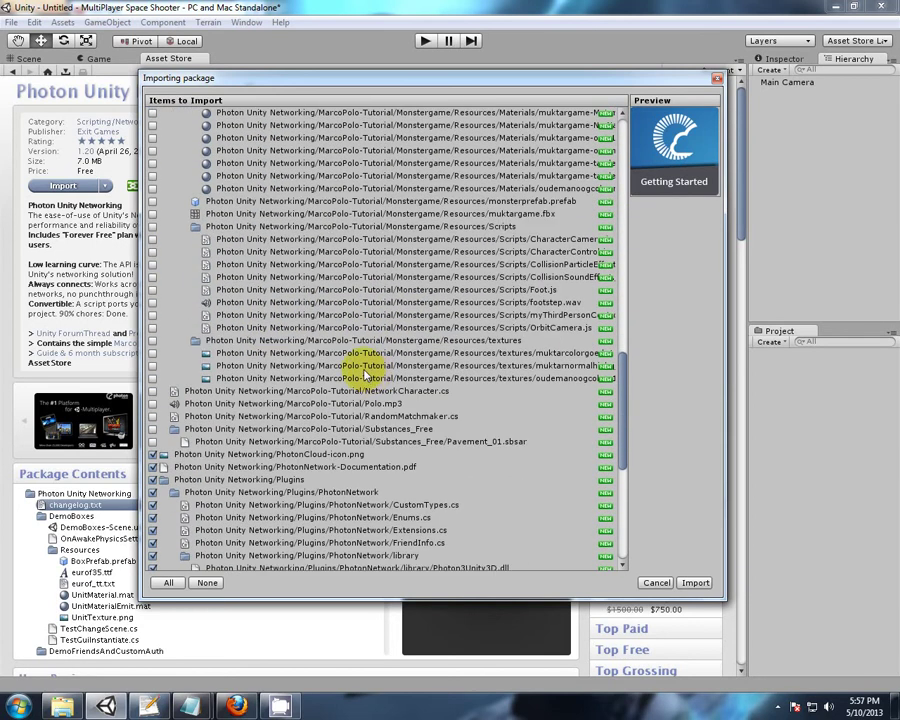
pyautogui.scroll(-8, 365, 375)
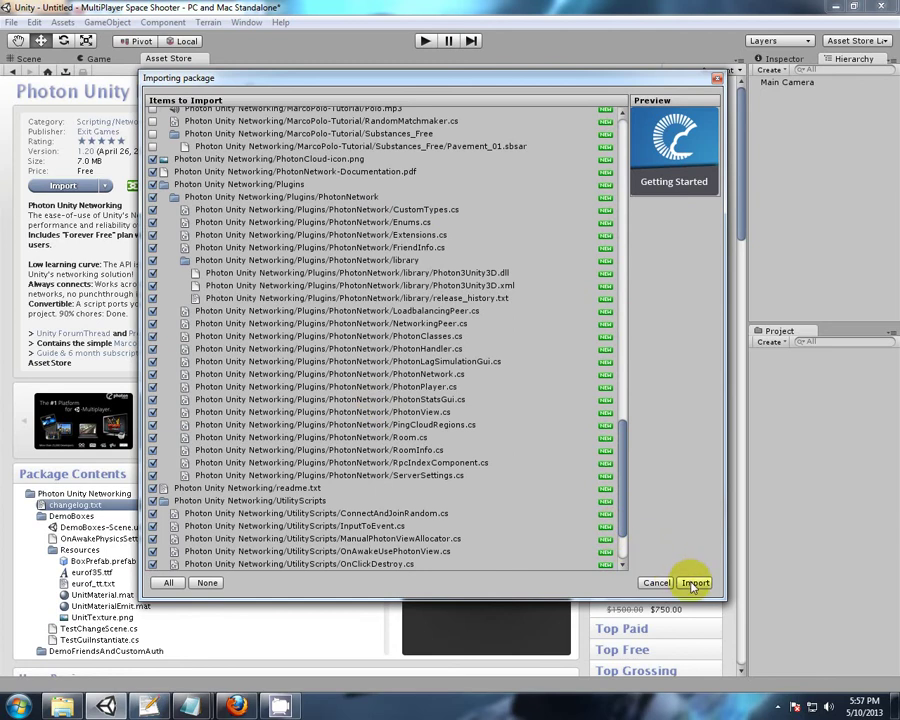
pyautogui.click(694, 584)
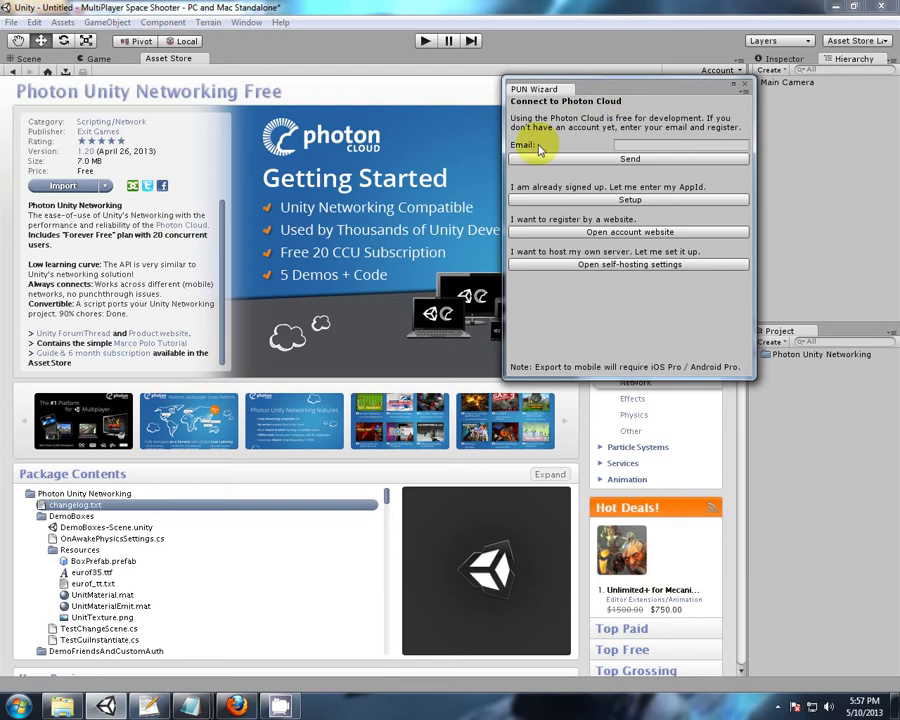
# Reveal the PUN Wizard's AppId and Cloud Region fields, then close the wizard.
pyautogui.click(619, 145)
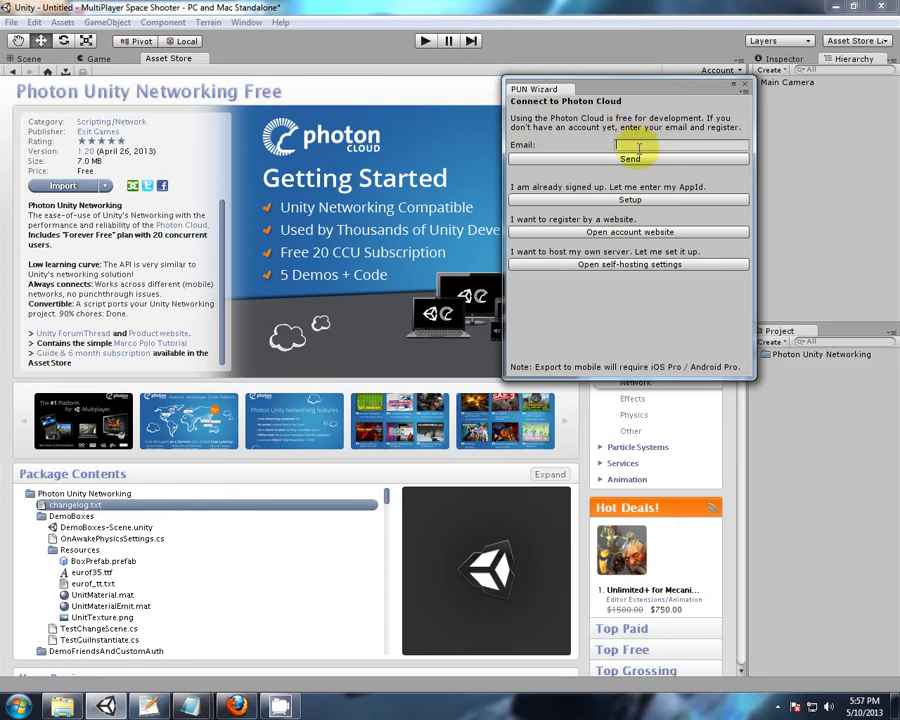
pyautogui.click(631, 201)
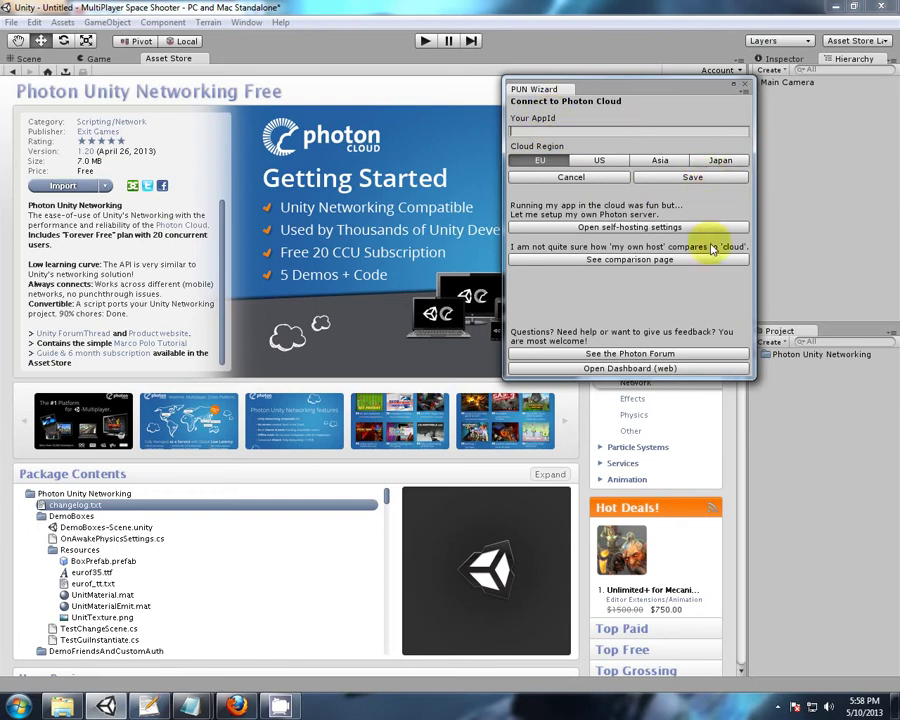
pyautogui.click(778, 706)
pyautogui.rightClick(777, 633)
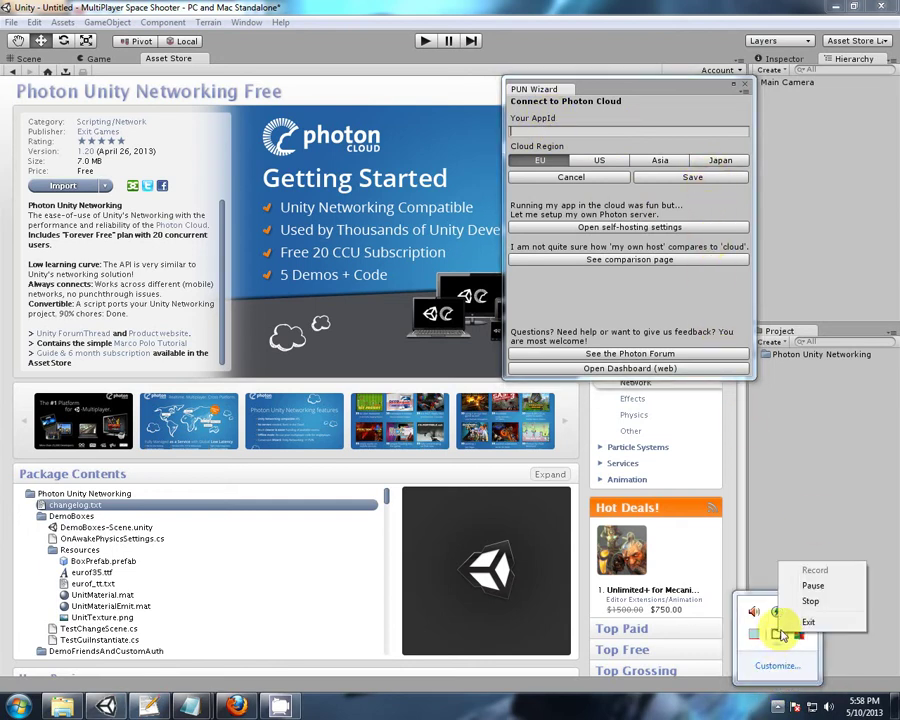
pyautogui.click(815, 580)
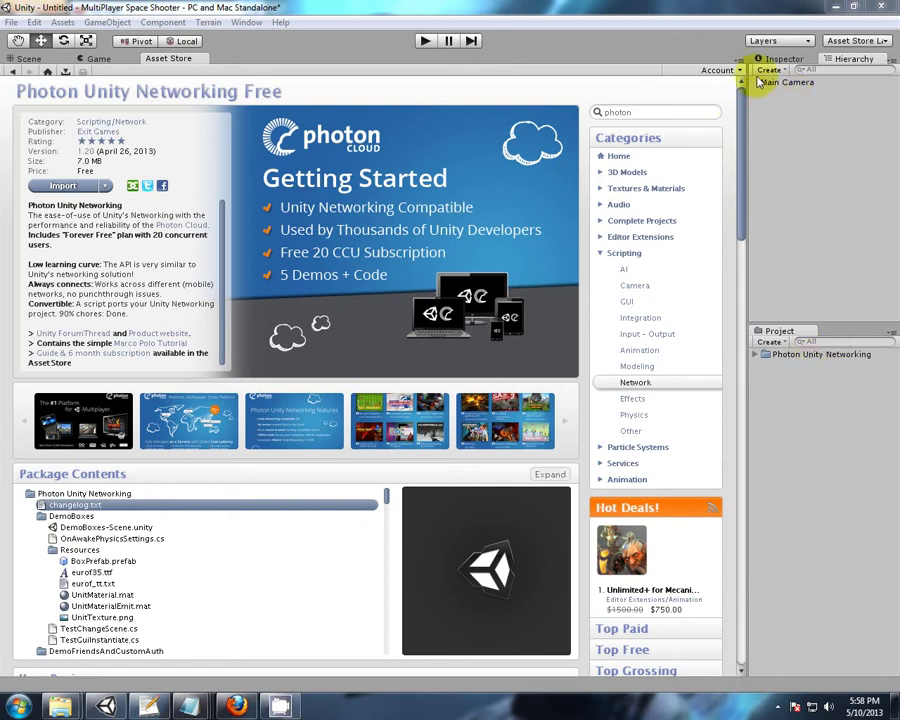
# Apply 'my layout' and expand Photon Unity Networking and its Plugins folder.
pyautogui.click(866, 41)
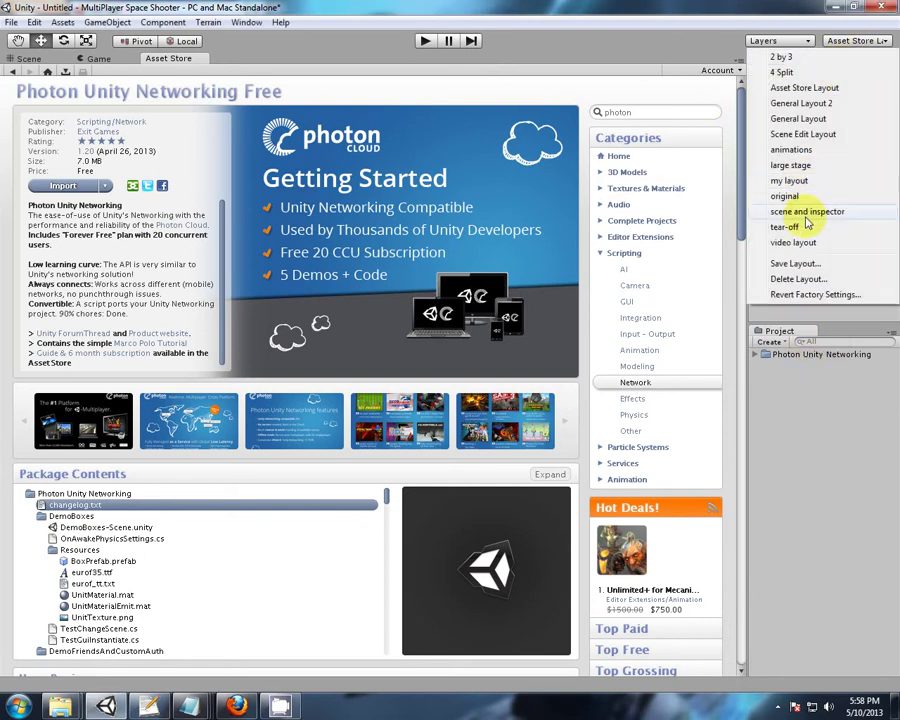
pyautogui.click(794, 182)
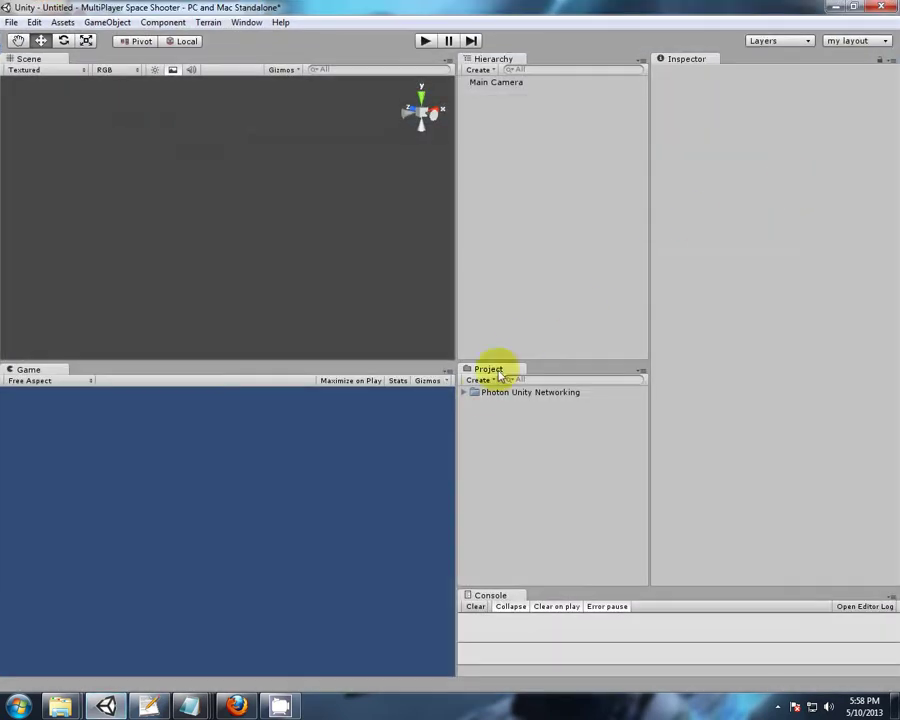
pyautogui.click(466, 394)
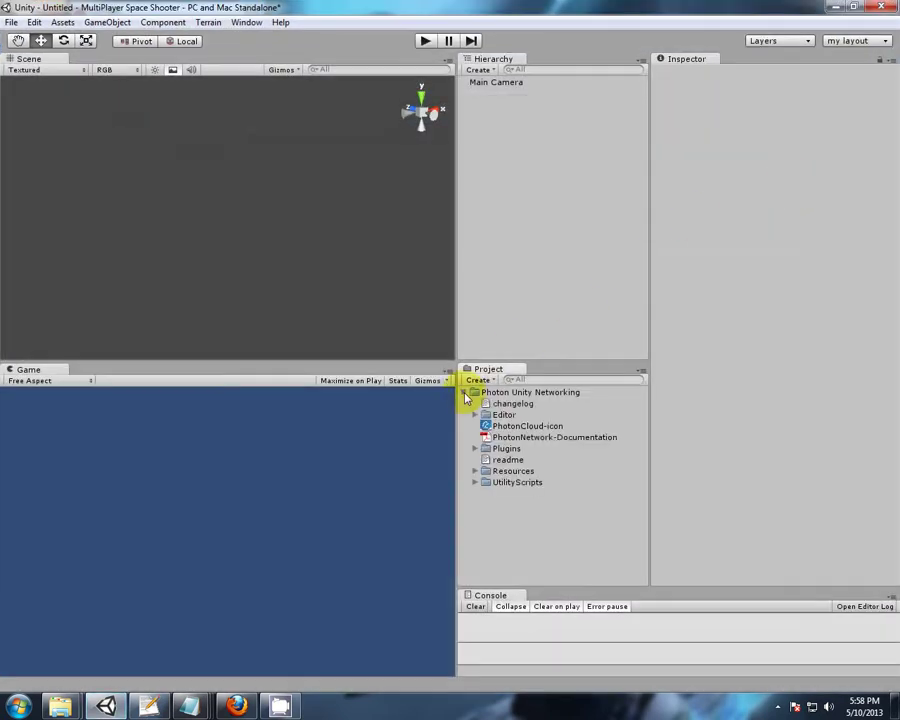
pyautogui.click(475, 448)
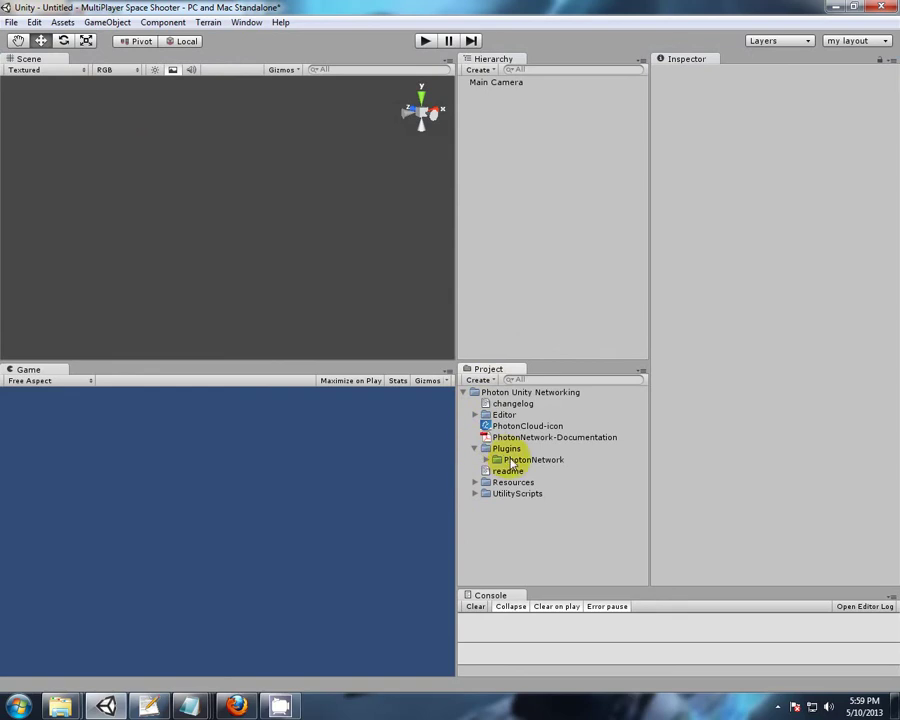
# Drag the Plugins folder out of Photon Unity Networking to the Assets root.
pyautogui.click(475, 494)
pyautogui.click(475, 494)
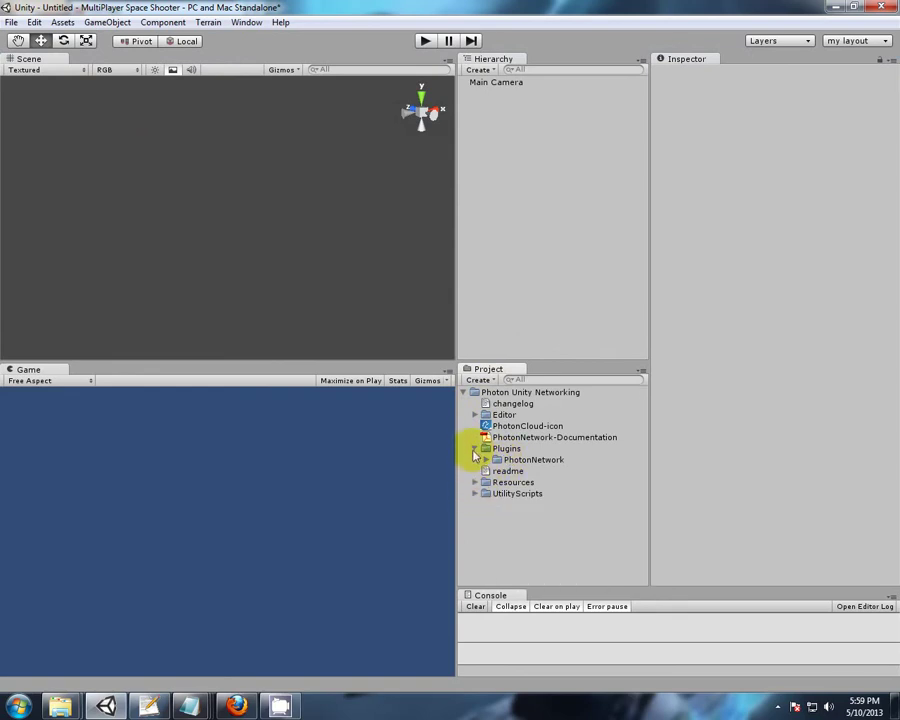
pyautogui.click(475, 448)
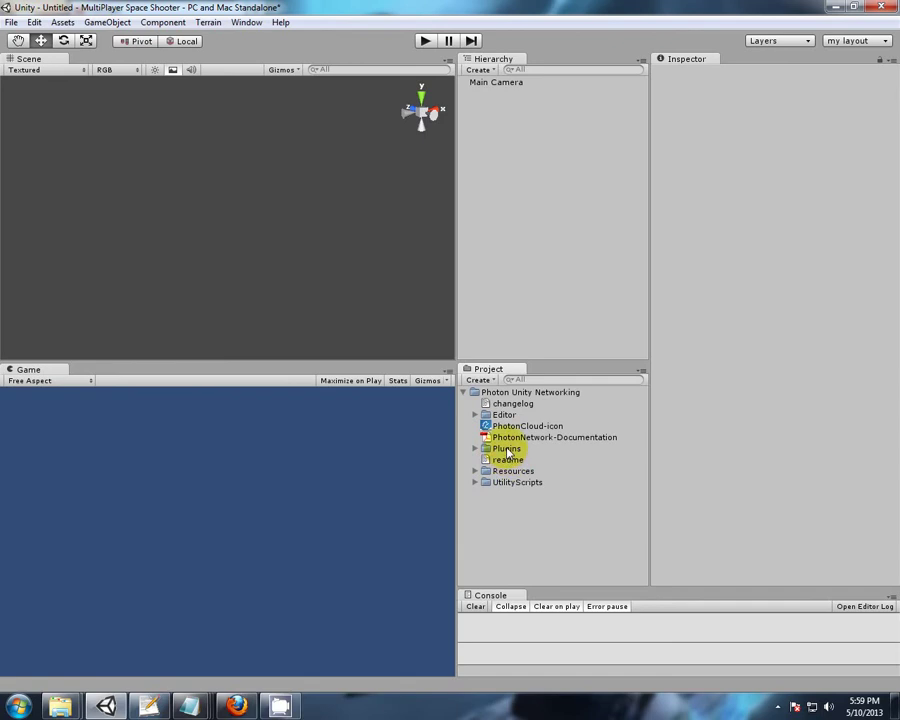
pyautogui.click(507, 449)
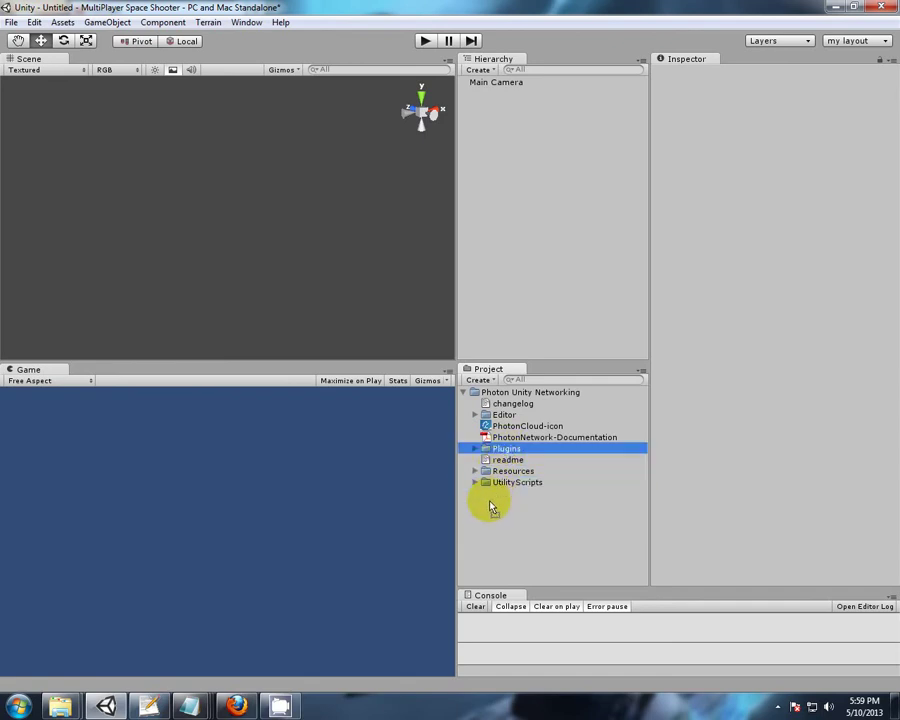
pyautogui.moveTo(490, 507); pyautogui.dragTo(490, 507)
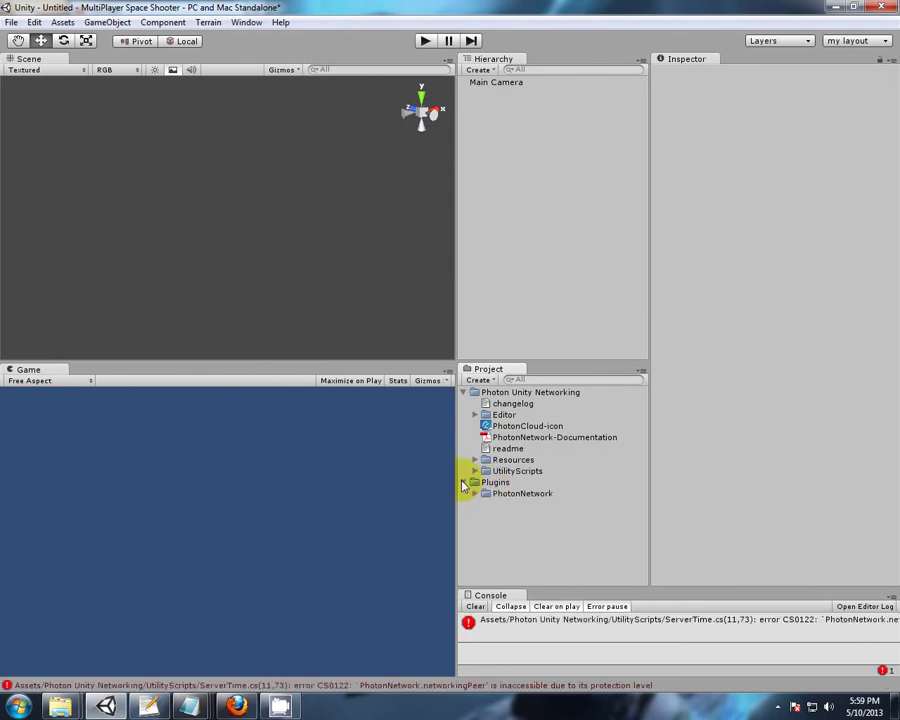
# Locate the ServerTime script from the console error and drag UtilityScripts into Plugins.
pyautogui.click(799, 622)
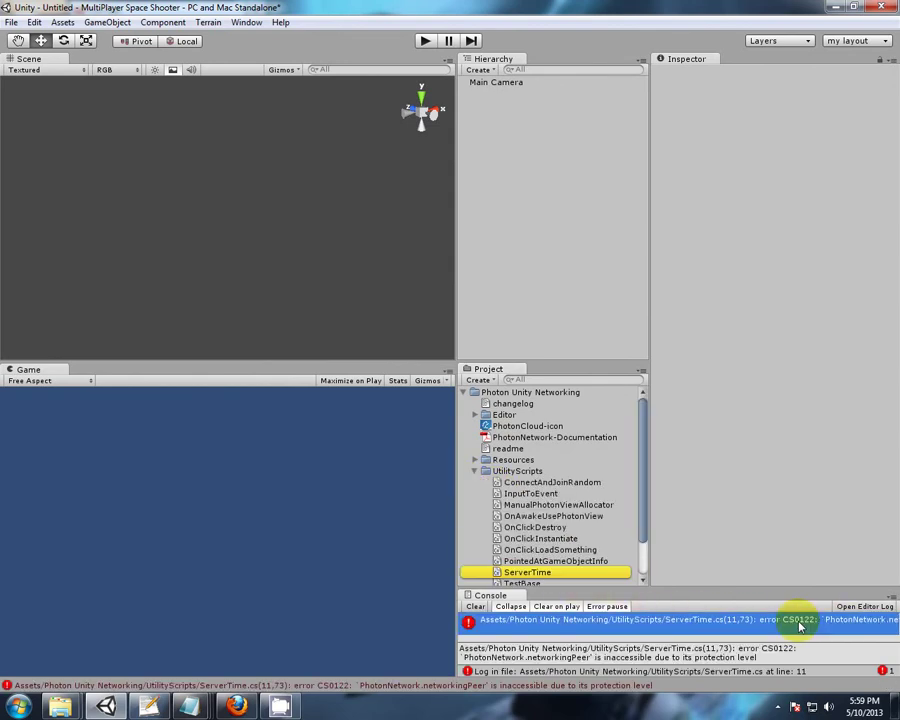
pyautogui.click(475, 471)
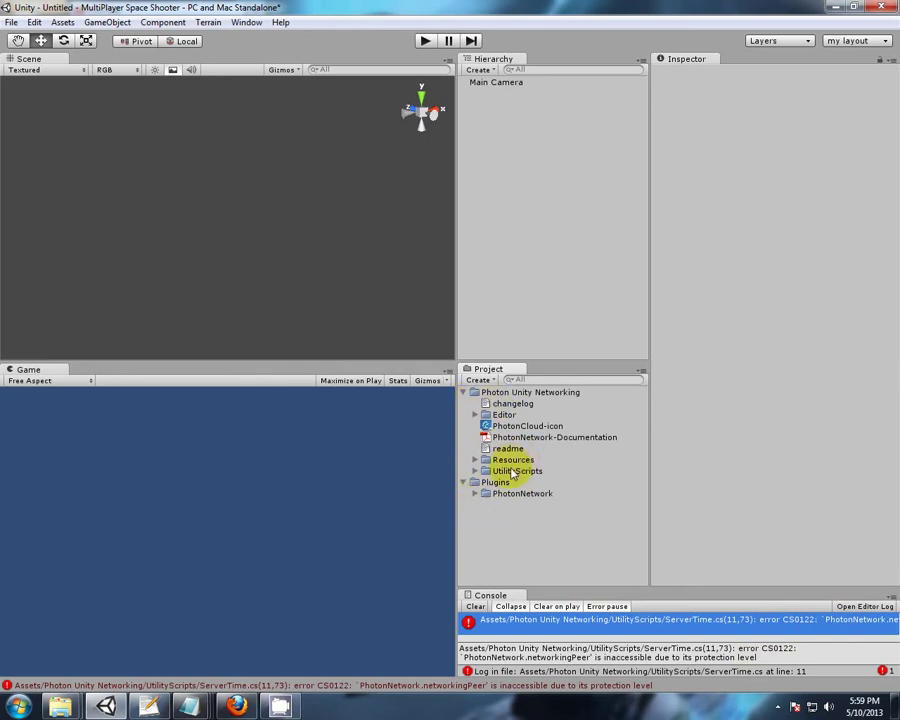
pyautogui.click(509, 474)
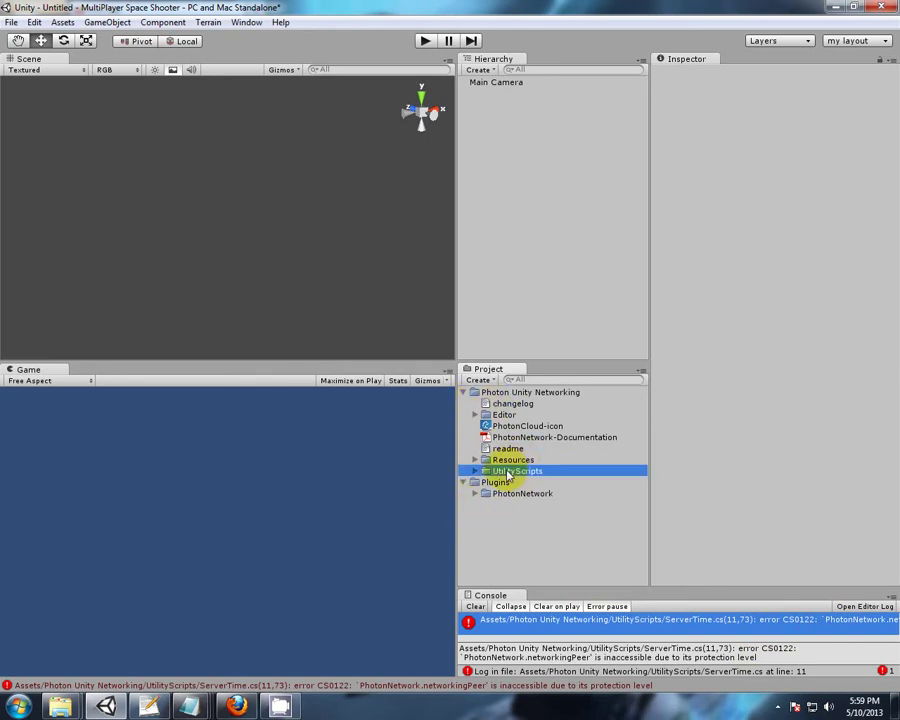
pyautogui.moveTo(509, 474); pyautogui.dragTo(503, 483)
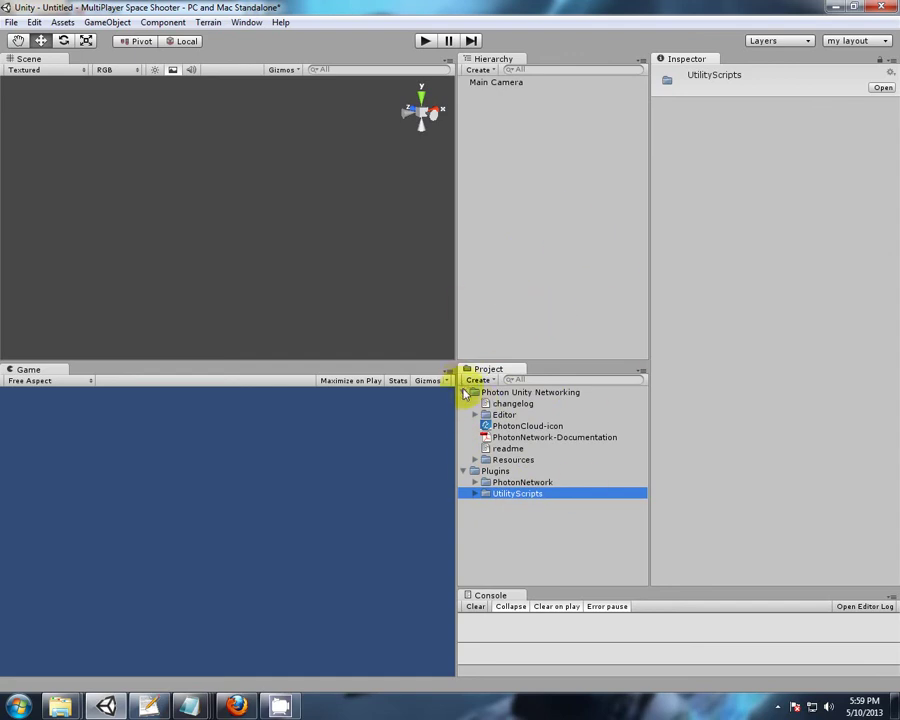
# Collapse the Photon Unity Networking and Plugins folders and clear the selection.
pyautogui.click(464, 393)
pyautogui.click(465, 404)
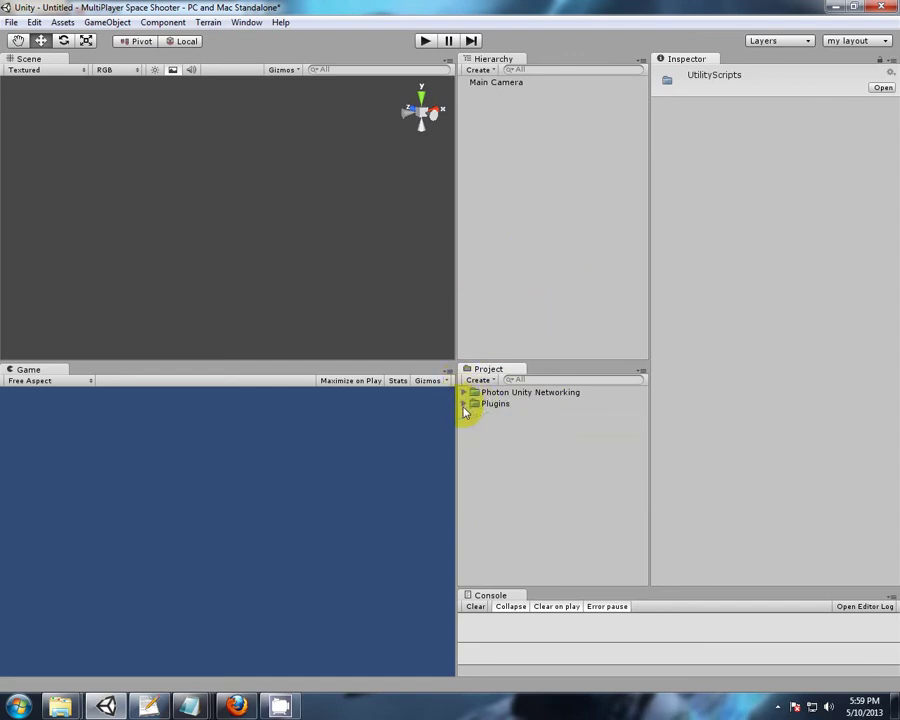
pyautogui.click(537, 464)
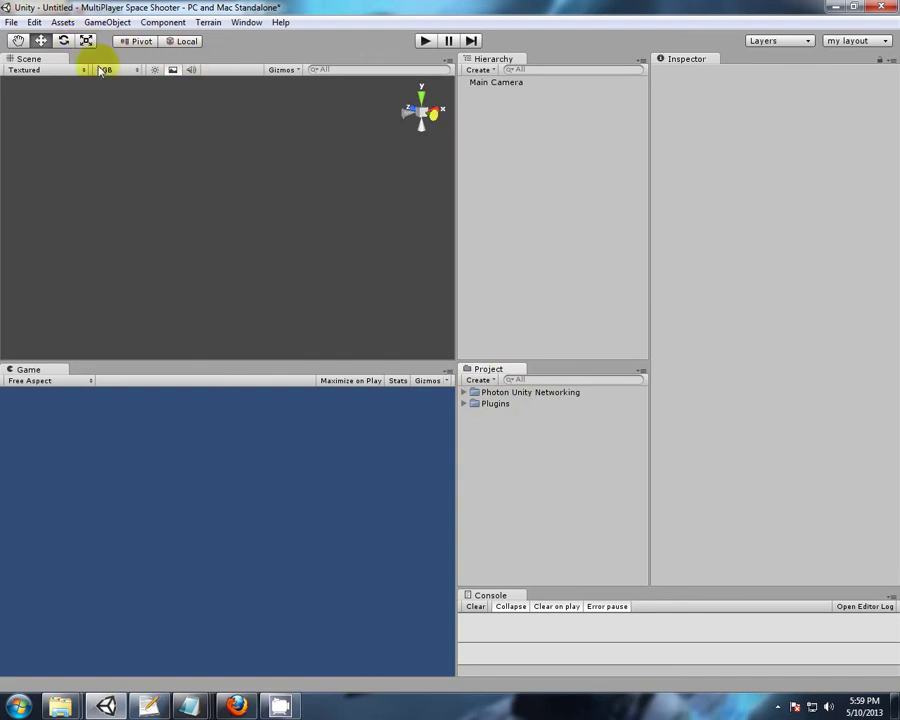
# Create a new scene from the File menu, choosing Don't Save for the old one.
pyautogui.click(11, 22)
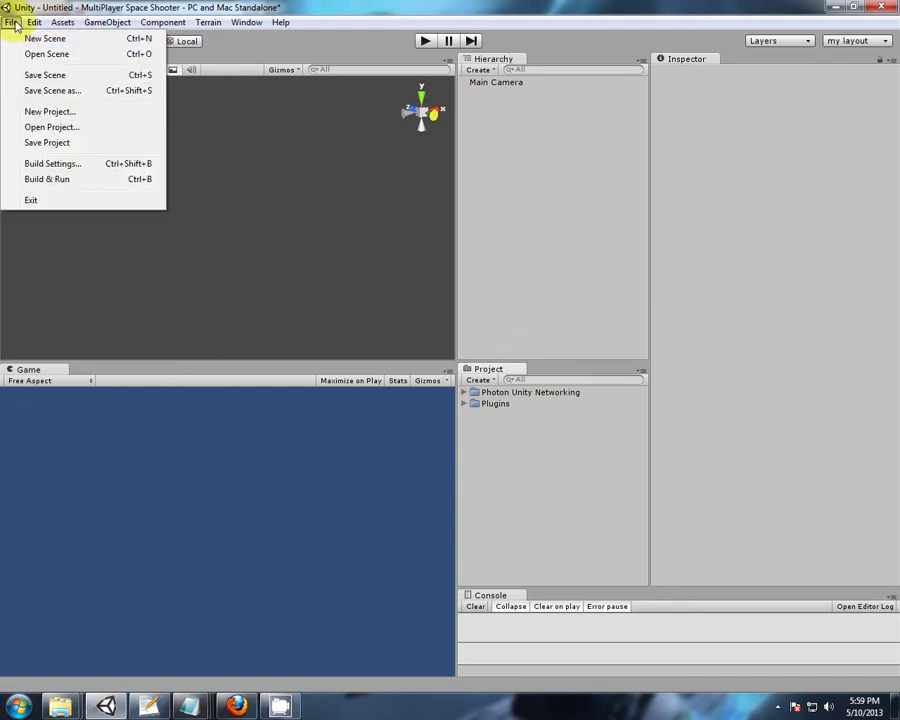
pyautogui.click(19, 40)
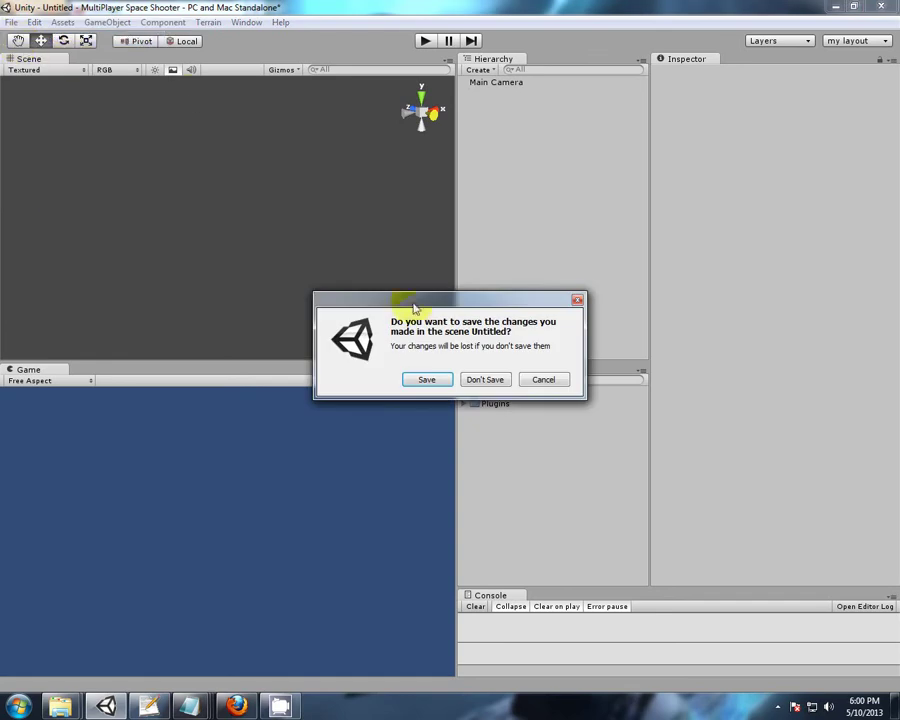
pyautogui.click(481, 380)
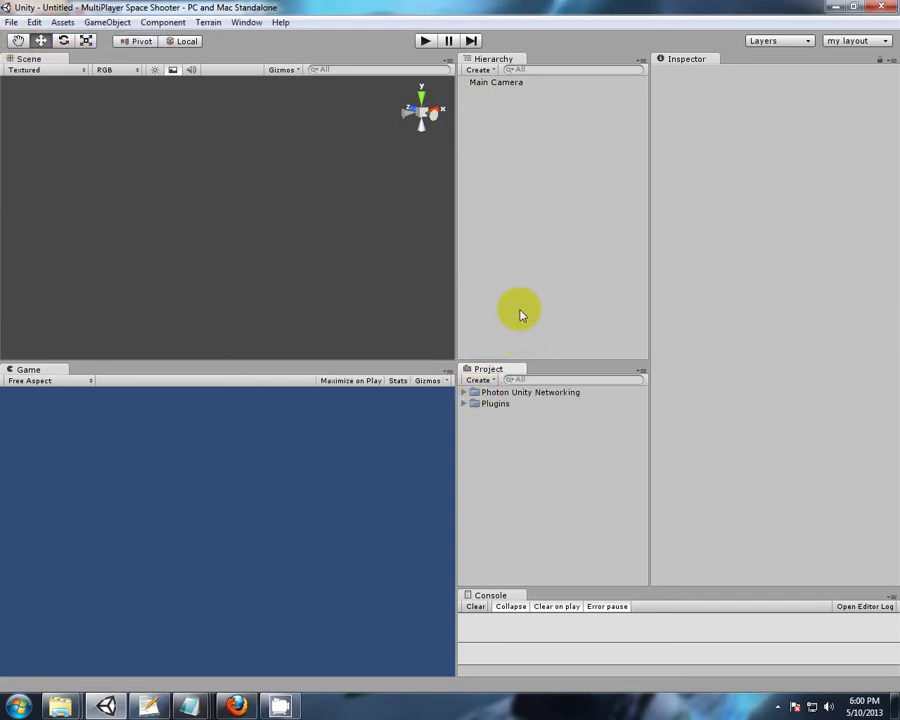